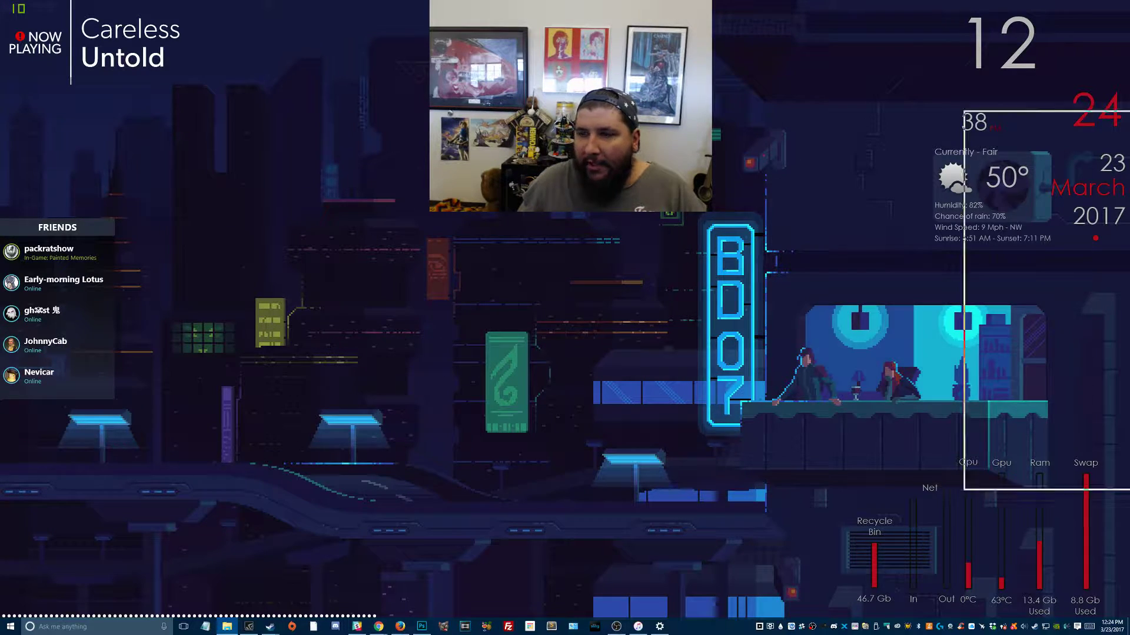
Open File Explorer at the Desktop\The Shelf folder with Win+E
key("super+e")
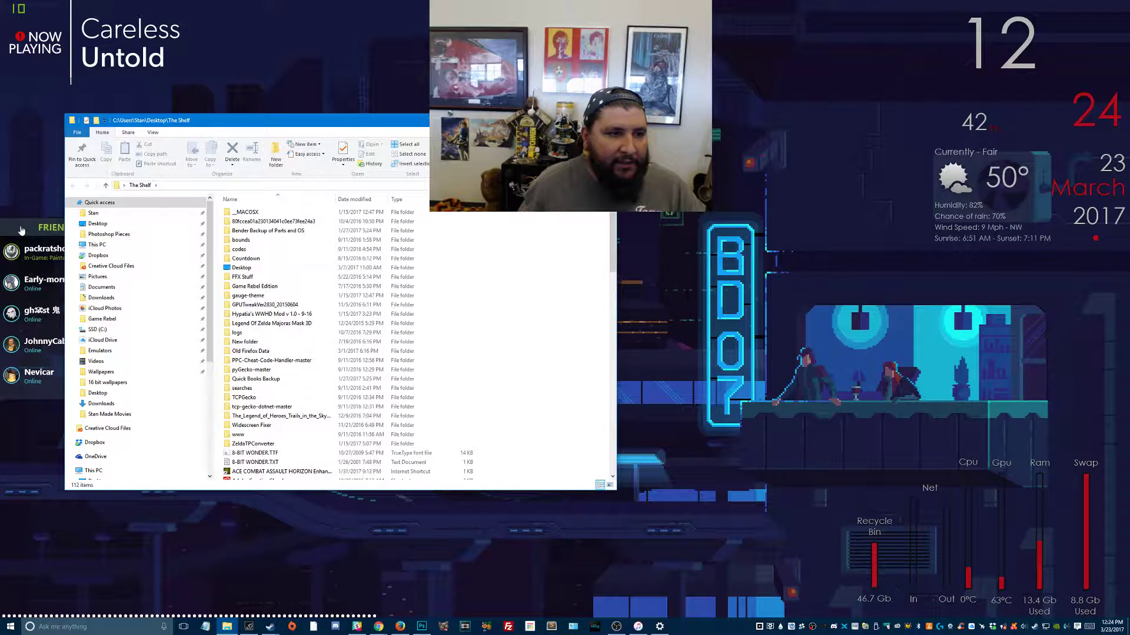
Bring The Shelf folder window to the front, move it, and minimize it
left_click(21, 229)
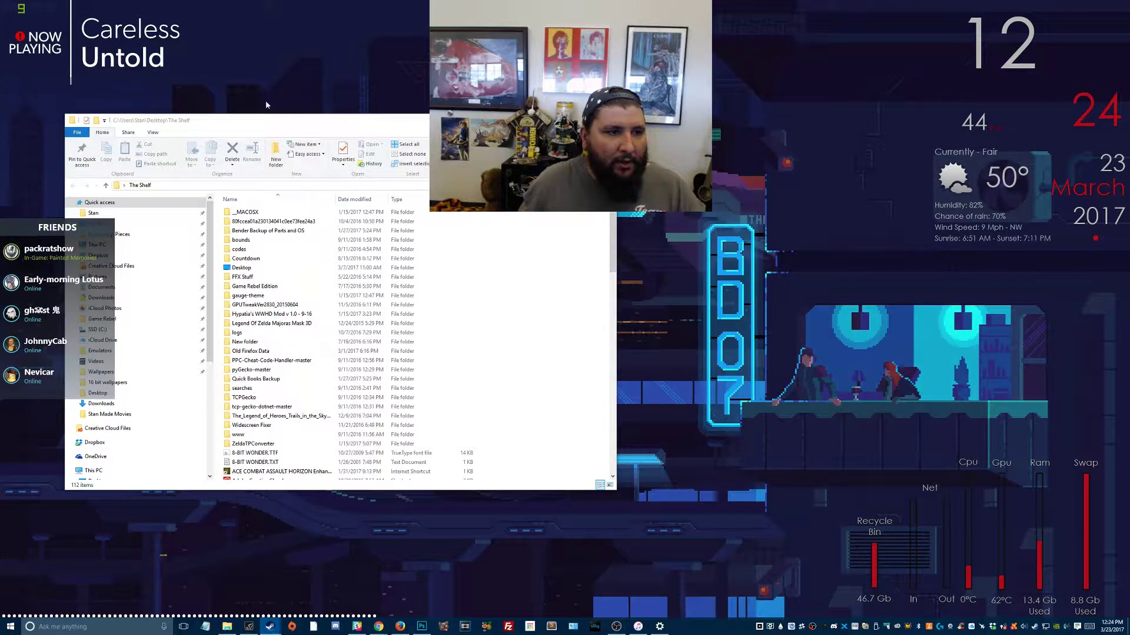
left_click(283, 126)
left_click_drag(480, 109, 407, 75)
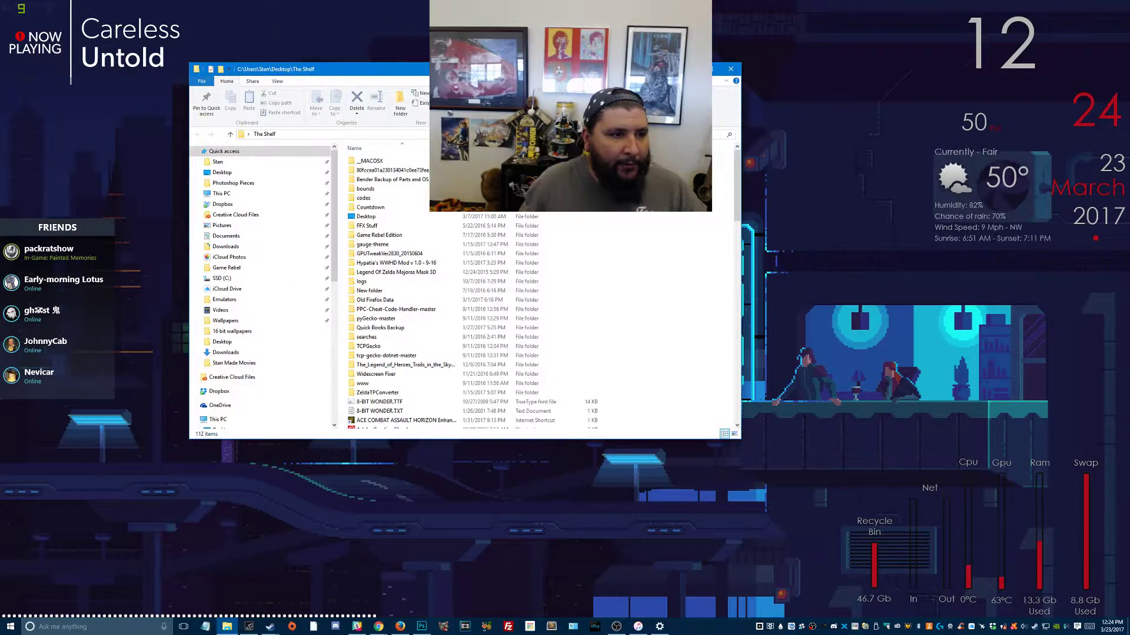
left_click(704, 68)
Restore The Shelf window from the taskbar, drag it across the top of the screen, then minimize it
mouse_move(164, 41)
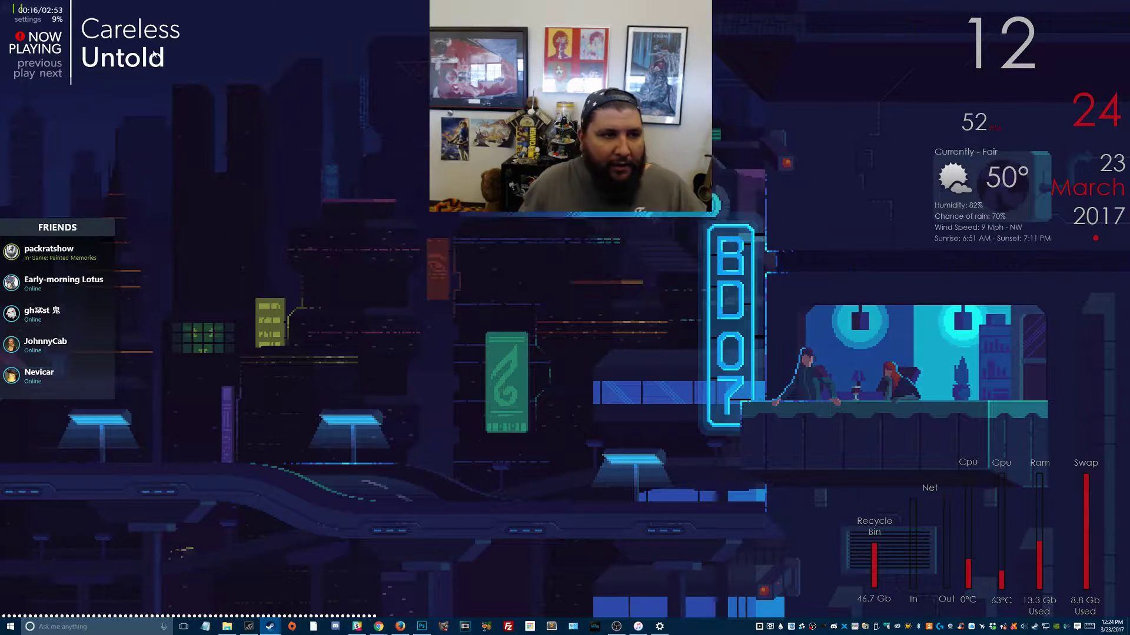
left_click(226, 626)
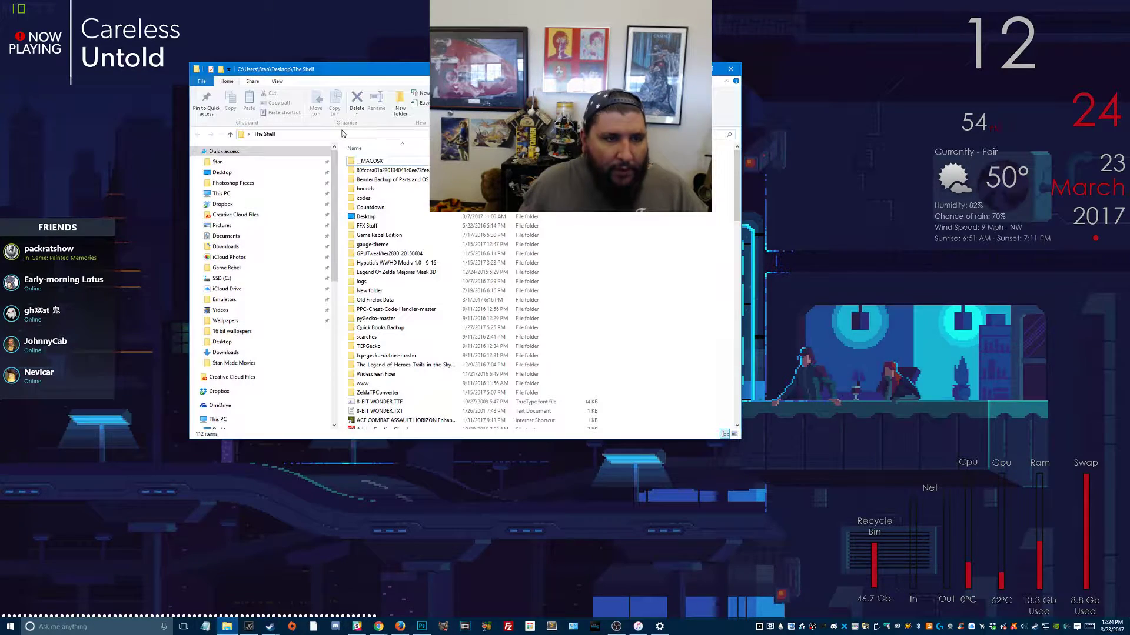
left_click_drag(372, 75, 278, 27)
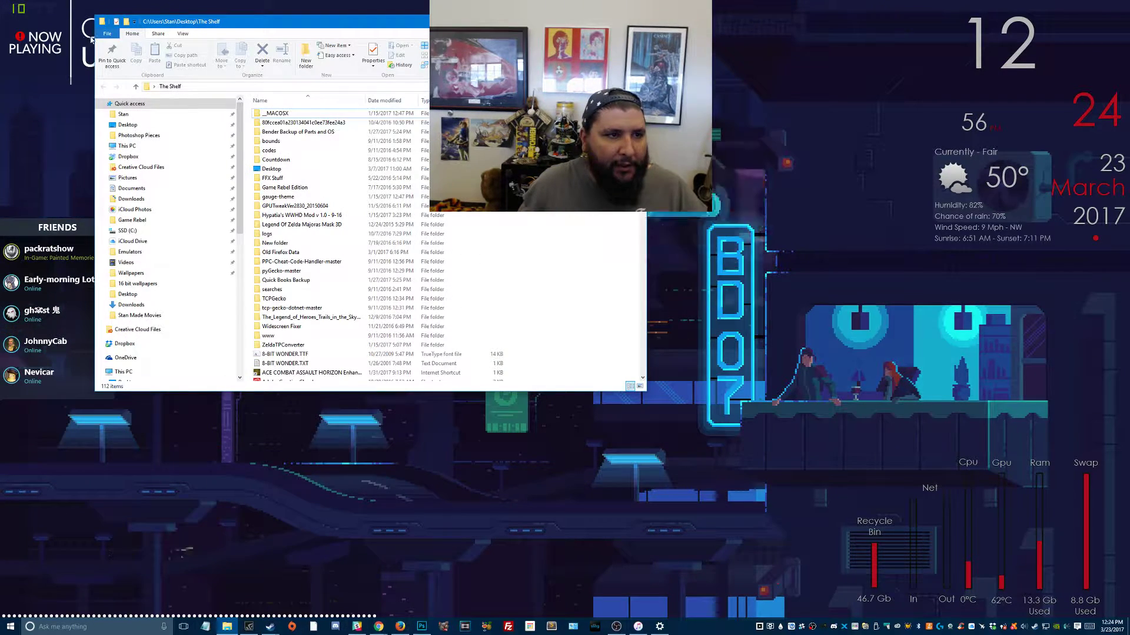
left_click(70, 39)
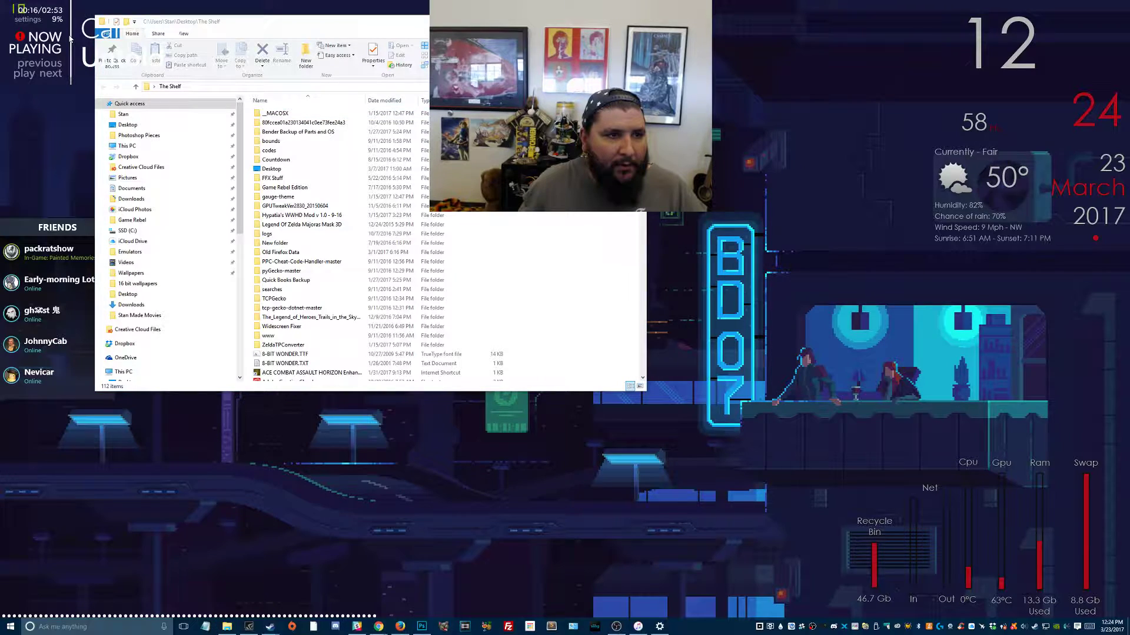
left_click(550, 21)
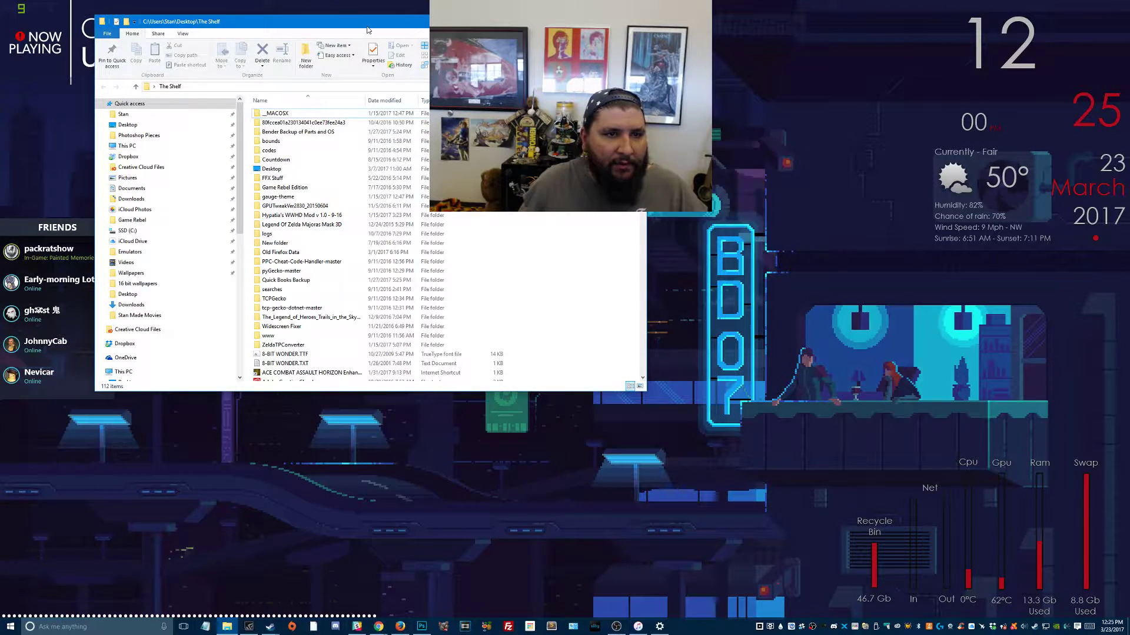
left_click_drag(550, 21, 881, 23)
left_click(924, 22)
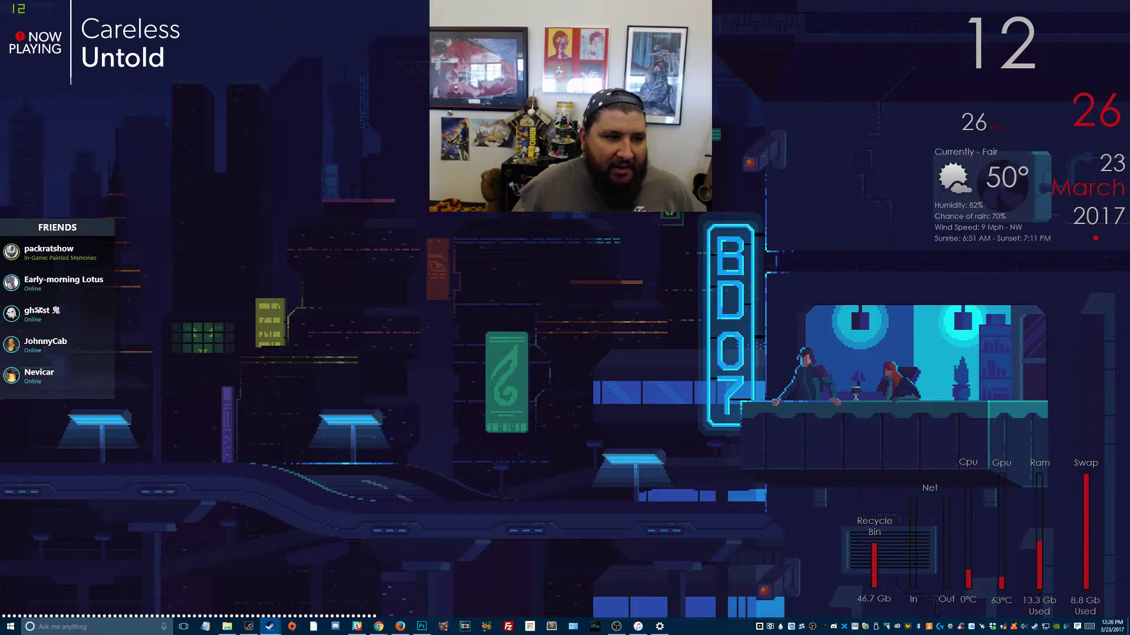
Open and close the Steam friends list, then switch back to OBS Studio with Alt+Tab
left_click(57, 227)
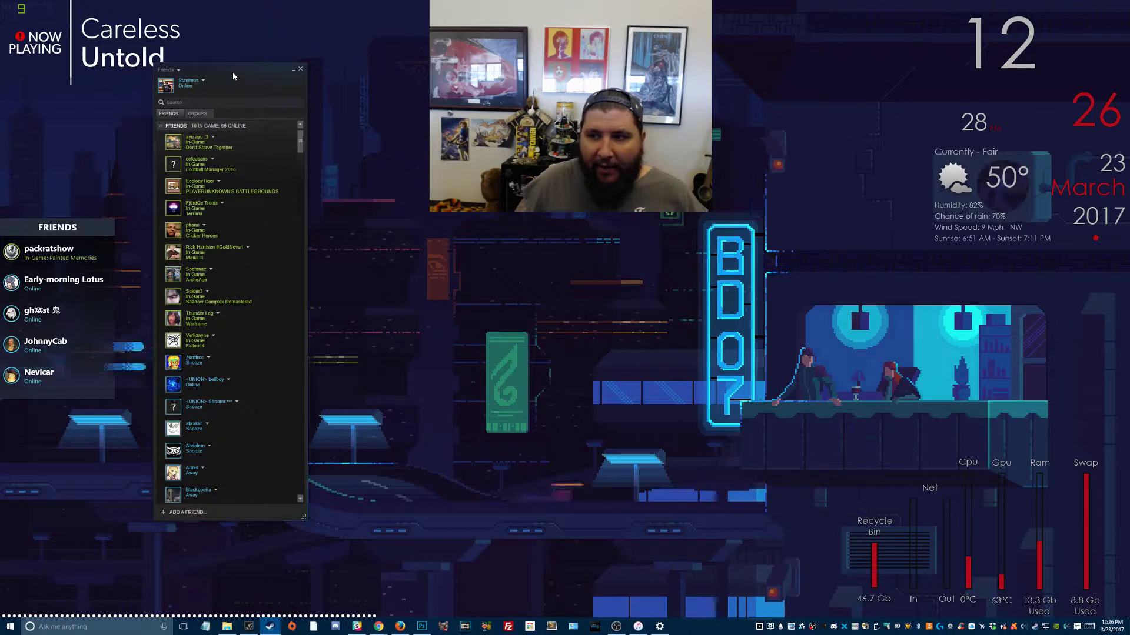
left_click(300, 69)
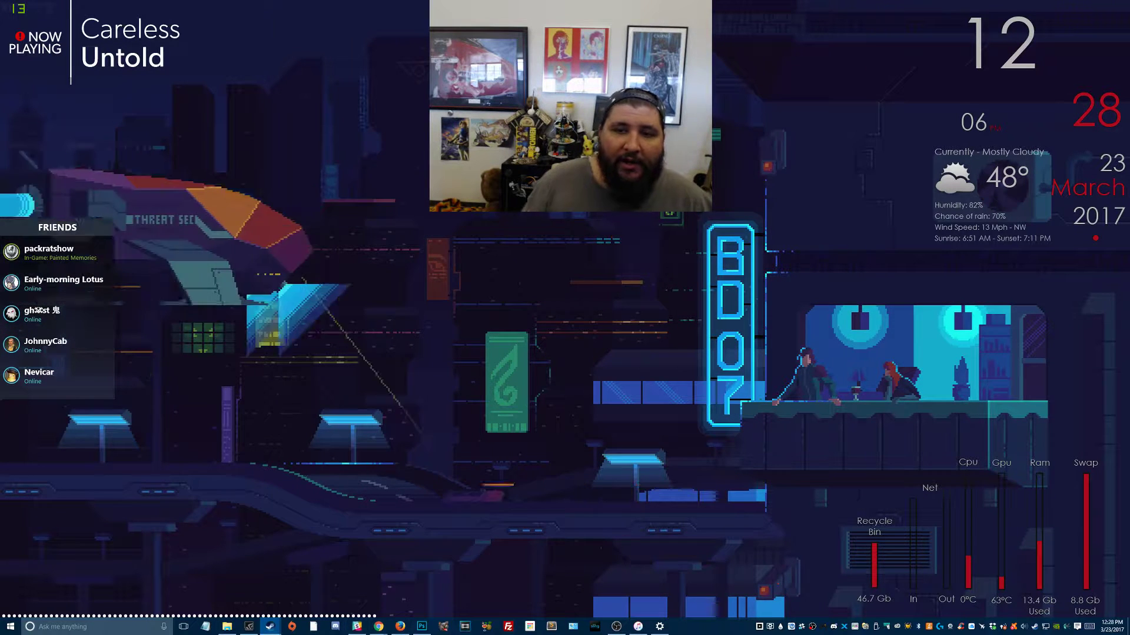
mouse_move(124, 4)
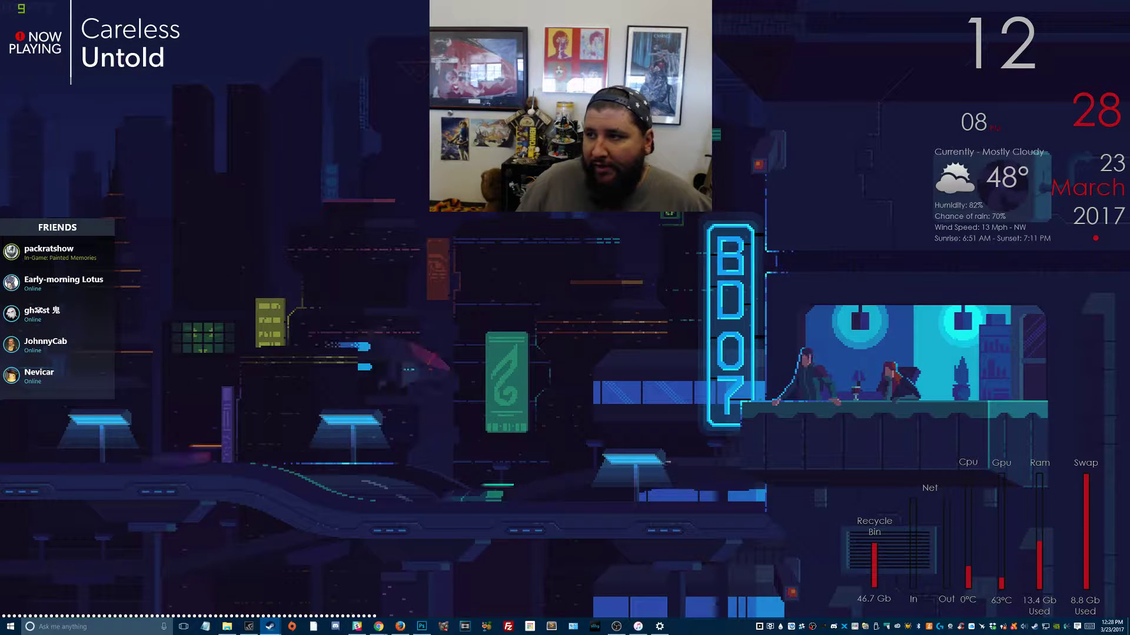
key("alt+Tab")
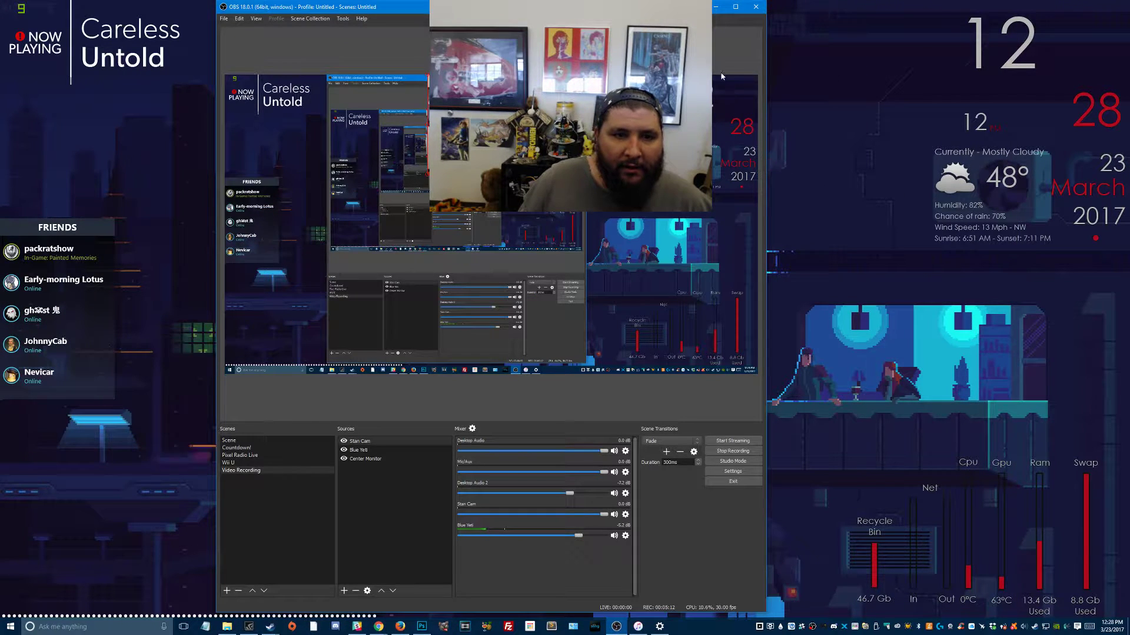
Maximize then restore the OBS window, and minimize it with Win+Down
left_click(733, 7)
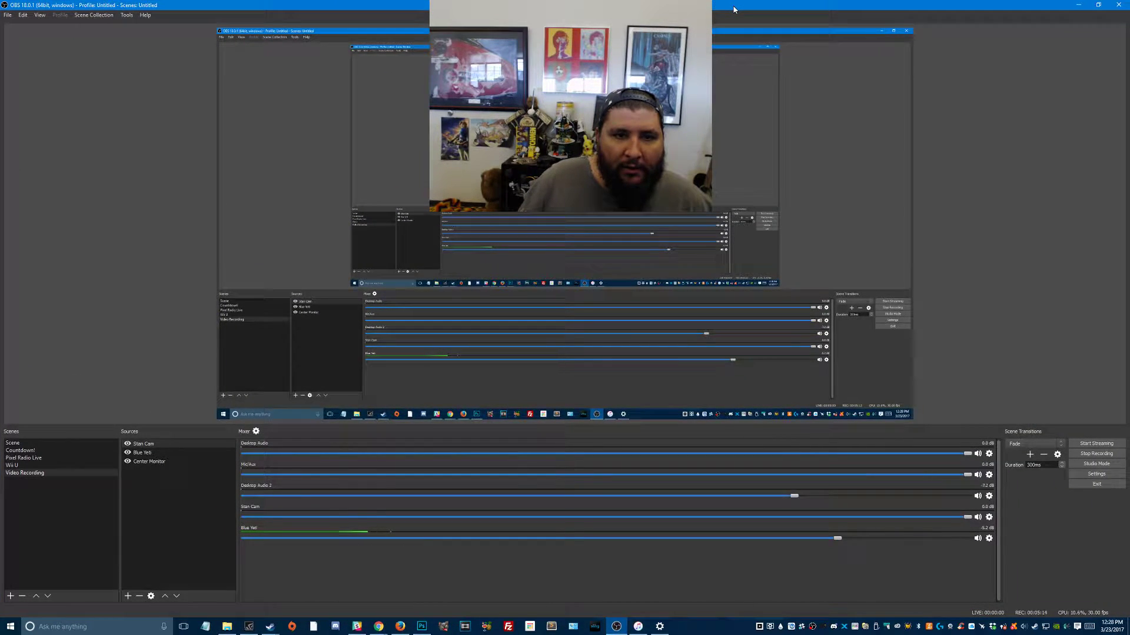
left_click(1098, 6)
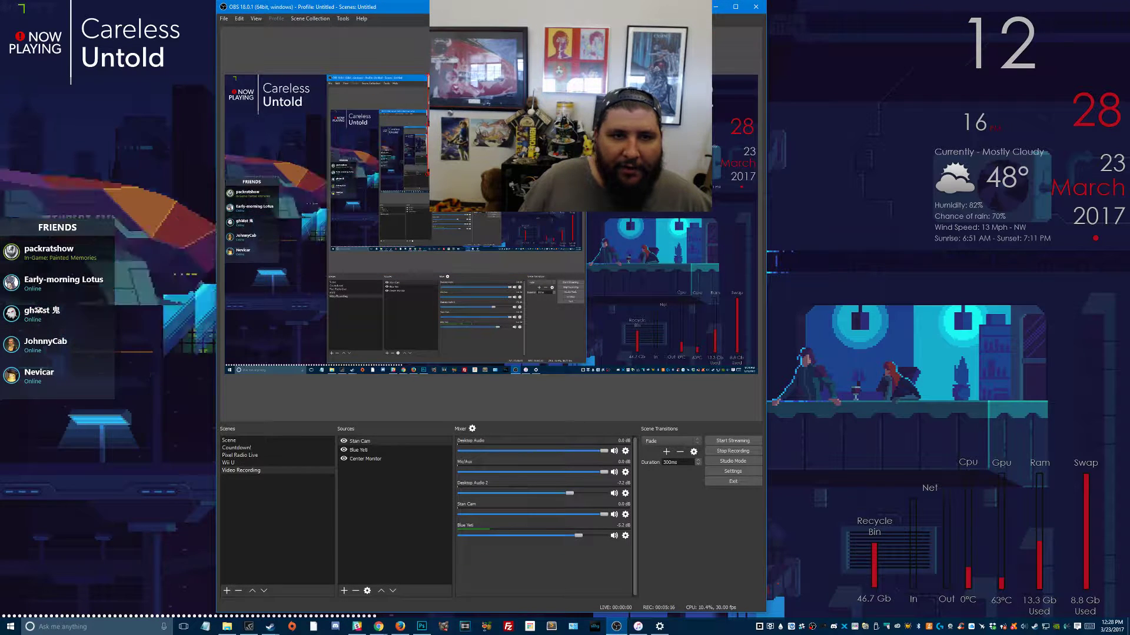
key("super+Down")
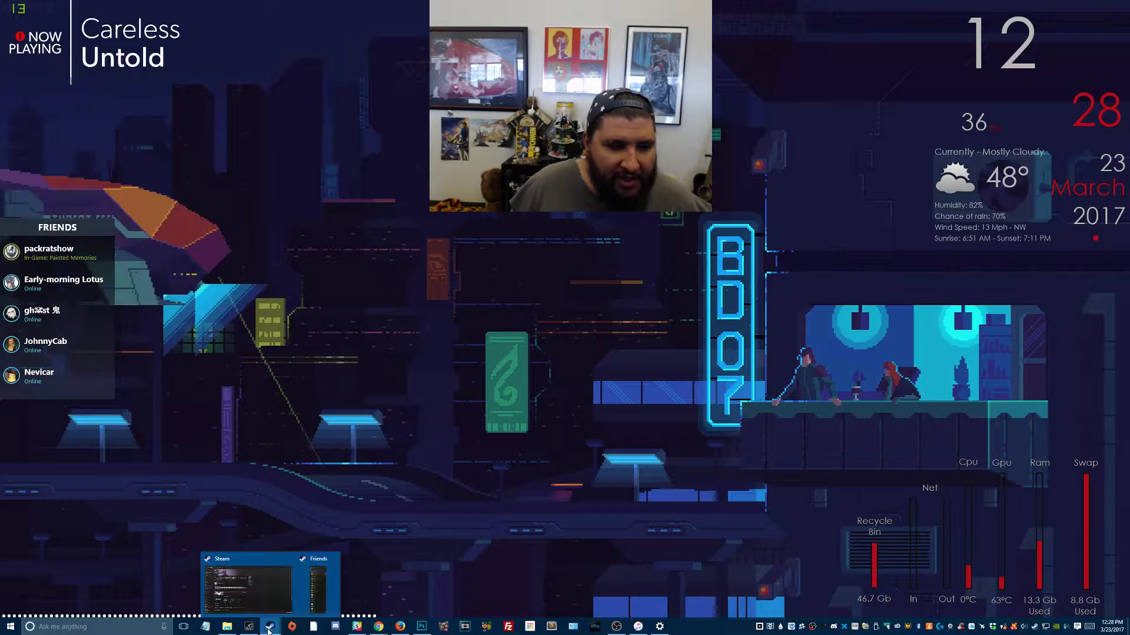
Maximize Steam, view Wallpaper Engine's store page from the library, then minimize Steam
left_click(248, 599)
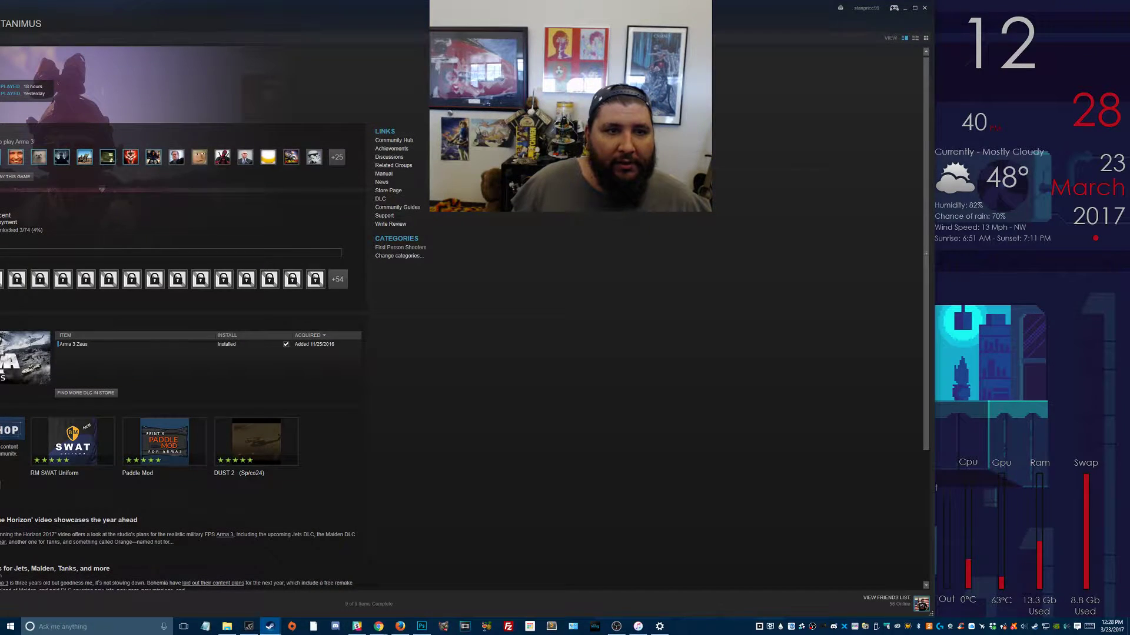
double_click(400, 3)
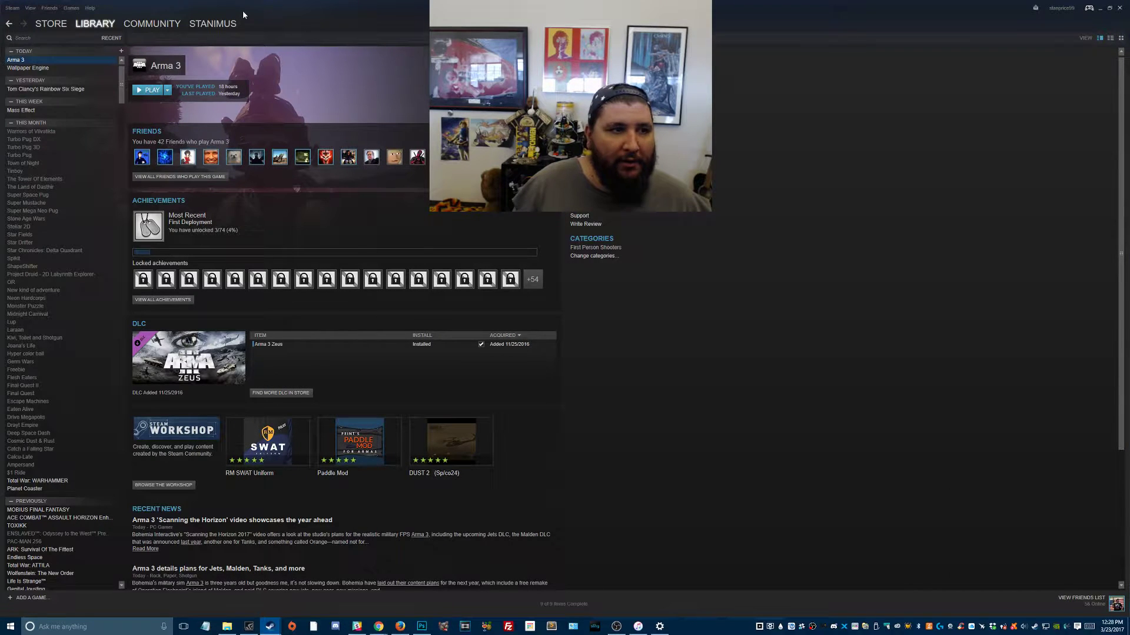
left_click(20, 69)
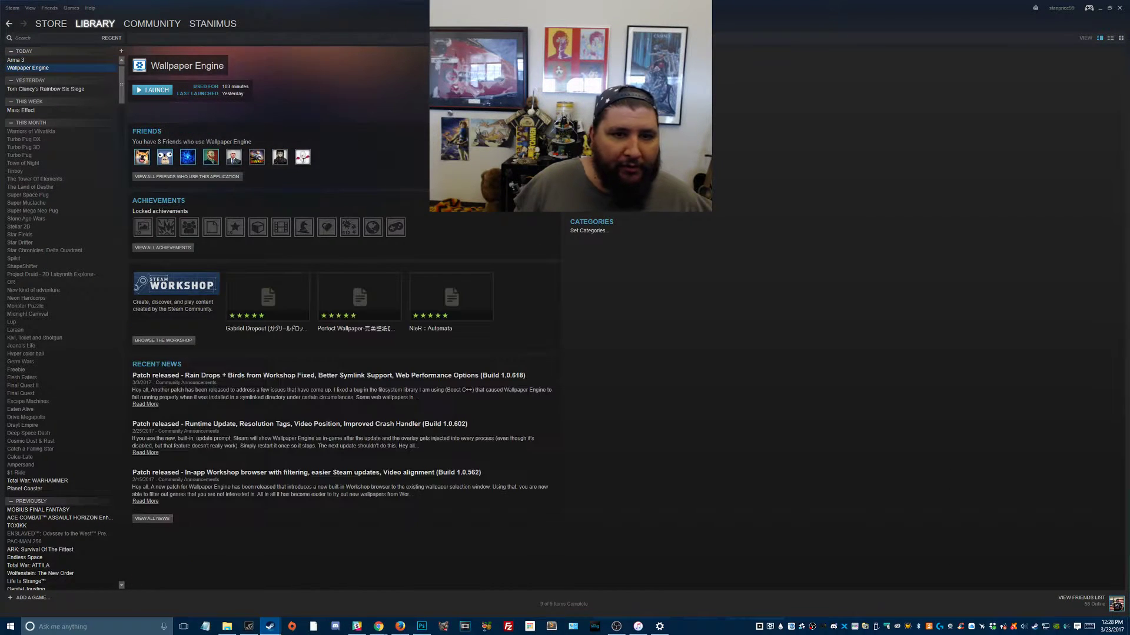
left_click(629, 170)
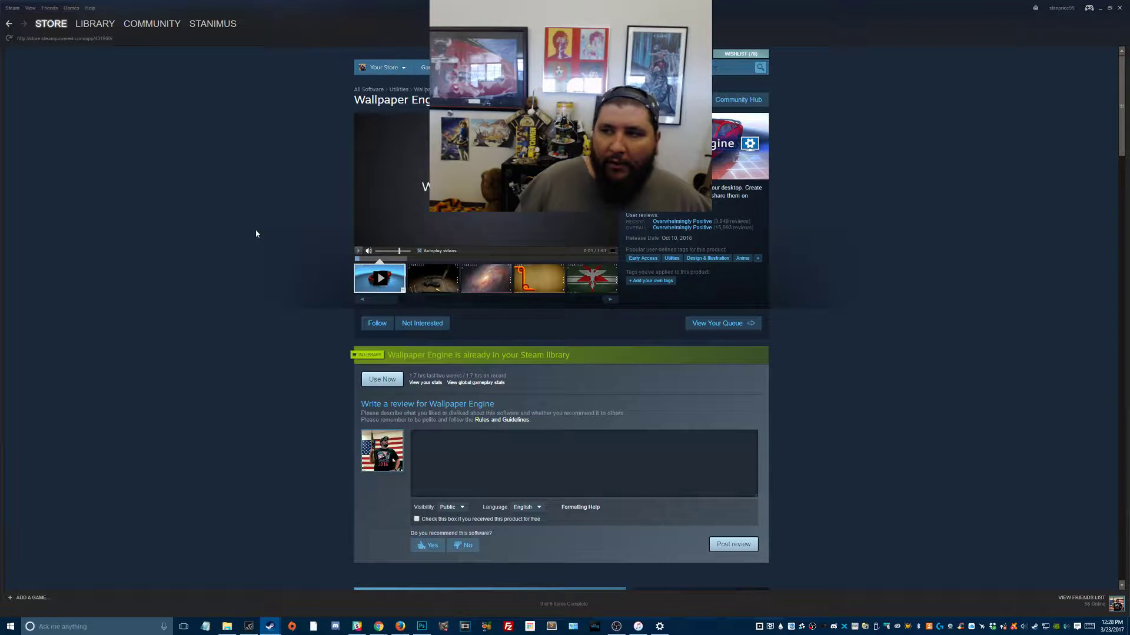
mouse_move(424, 67)
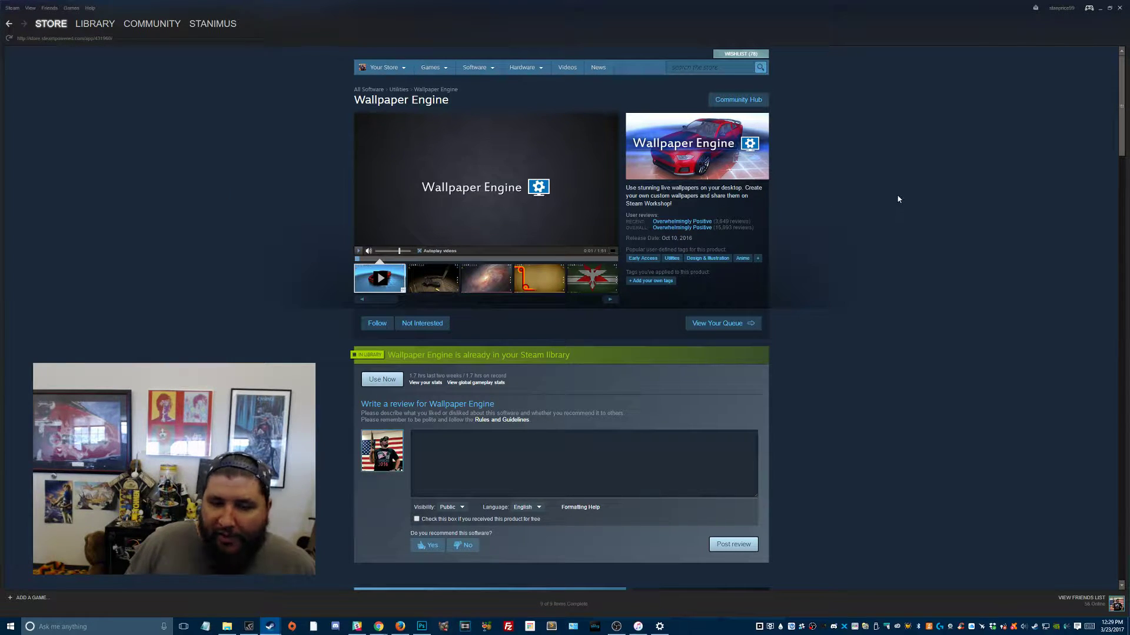
left_click(1099, 10)
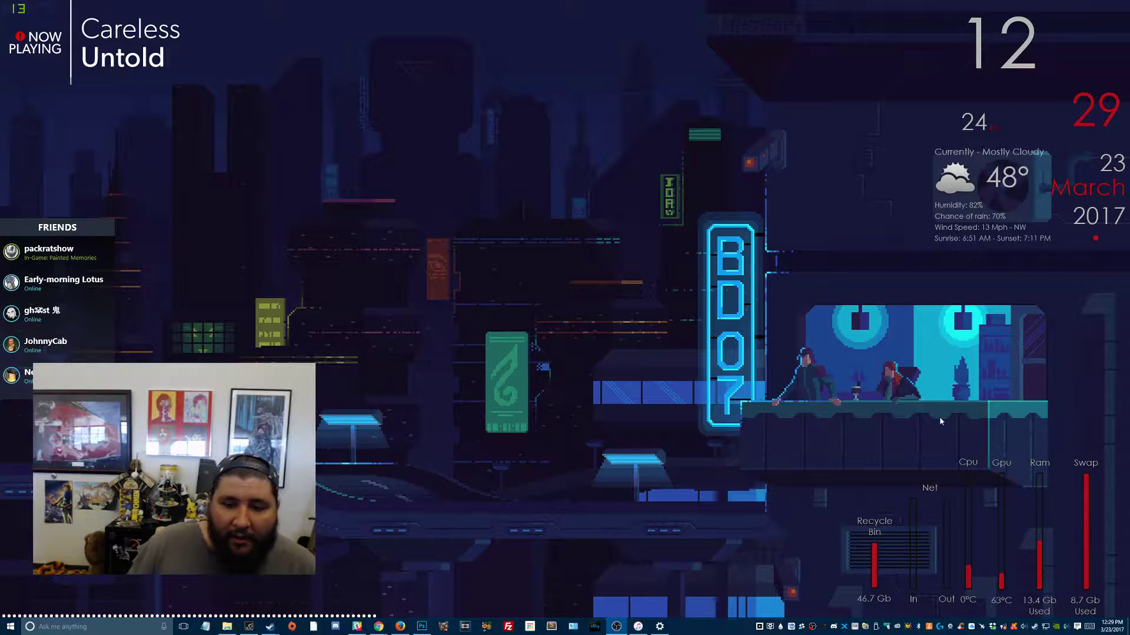
Open Manage Rainmeter from the tray, then bring up the r/Rainmeter Chrome window from the taskbar
left_click(780, 626)
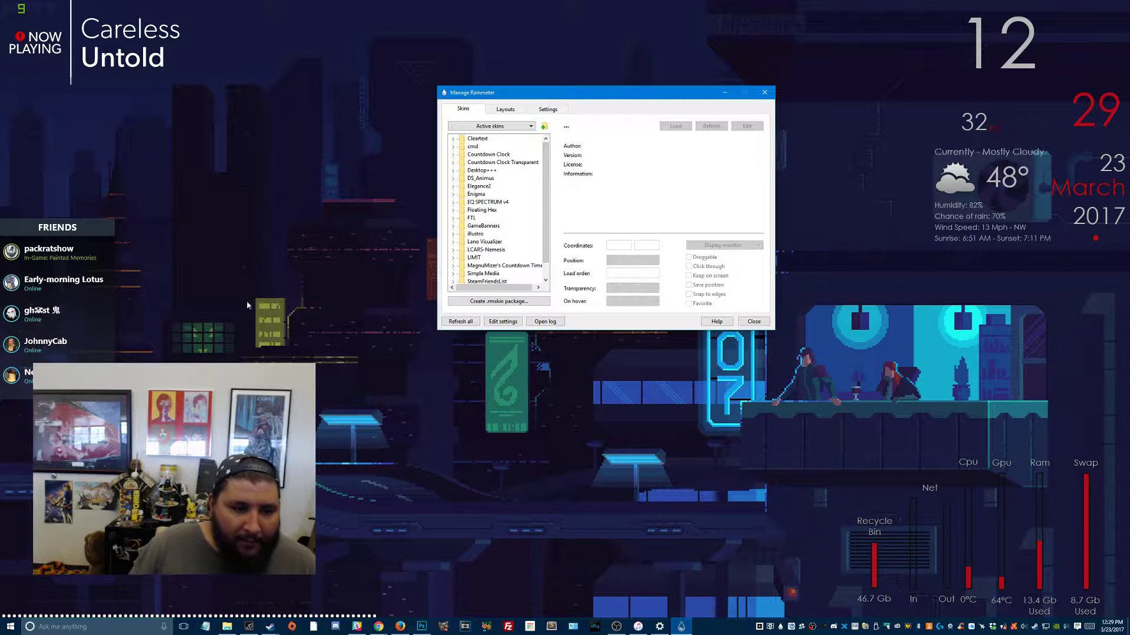
left_click(377, 628)
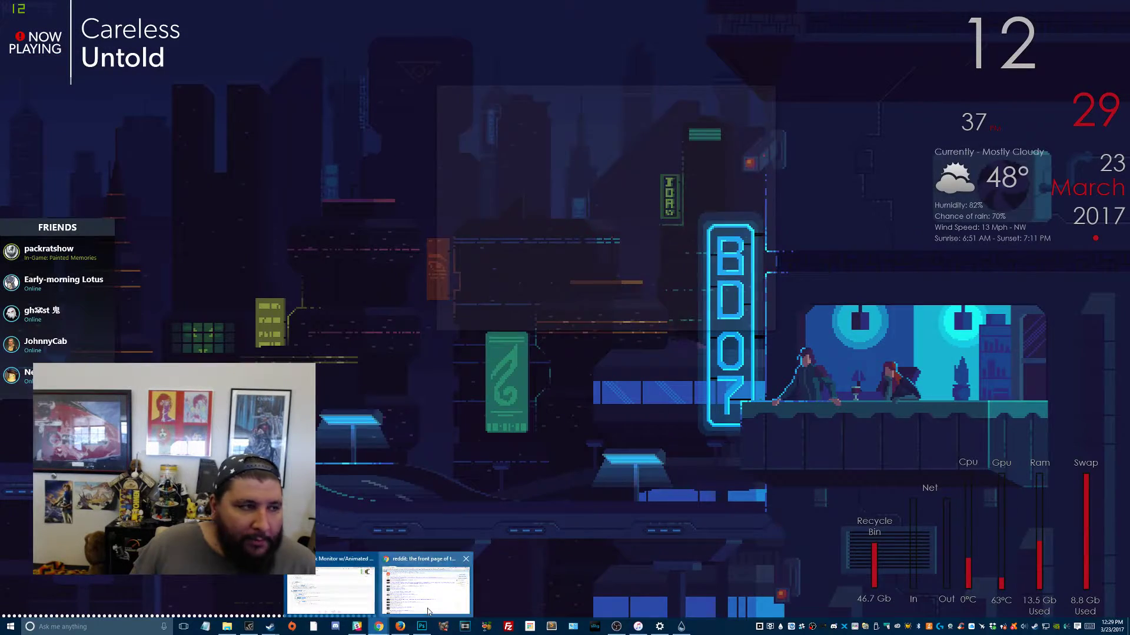
right_click(378, 626)
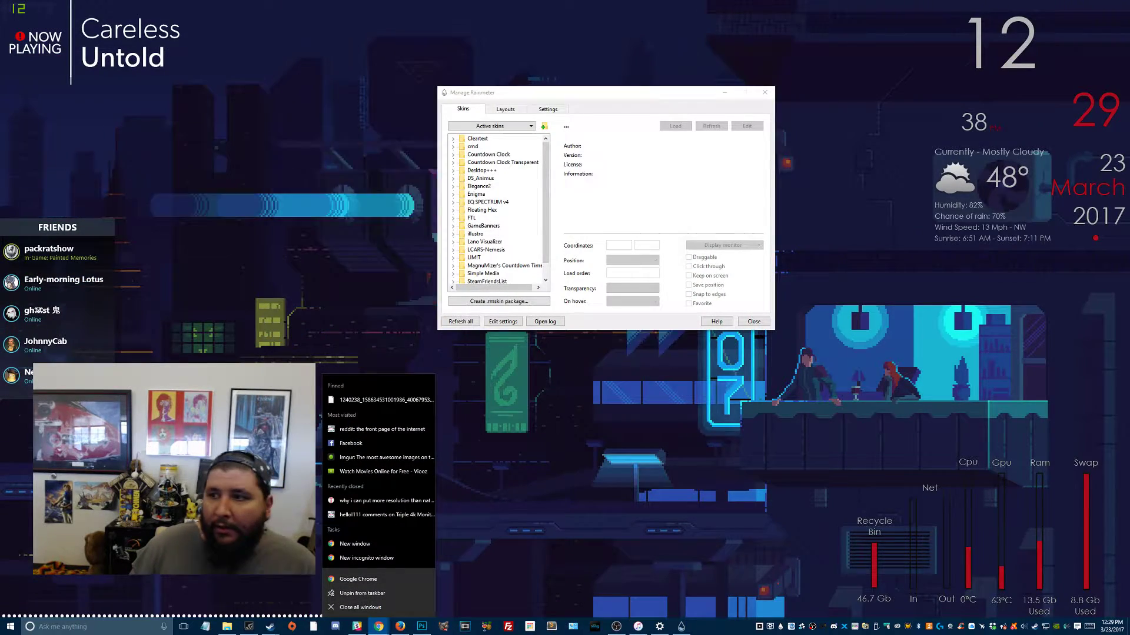
left_click(379, 627)
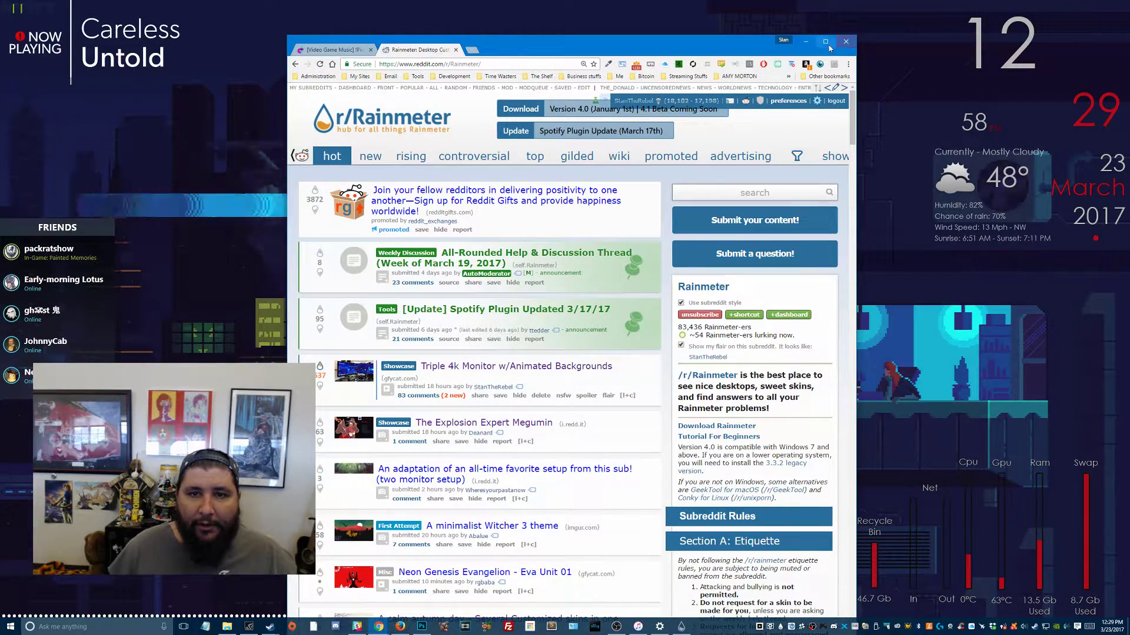
Maximize the r/Rainmeter Chrome window and browse the posts and sidebar, ending back at the top
left_click(825, 41)
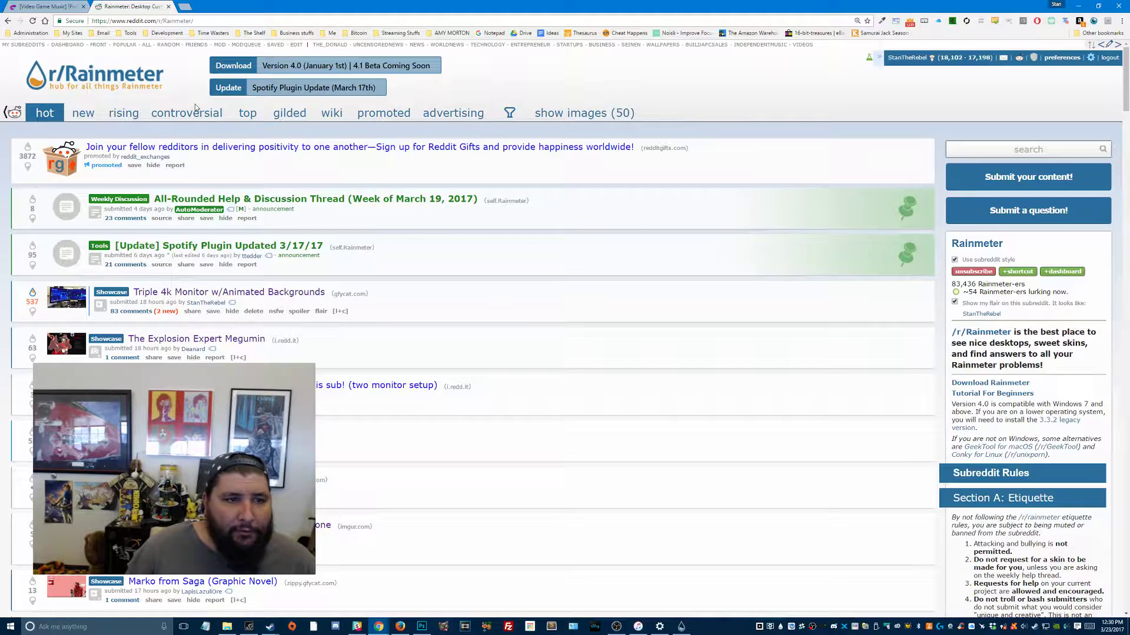
scroll(991, 281, "down", 5)
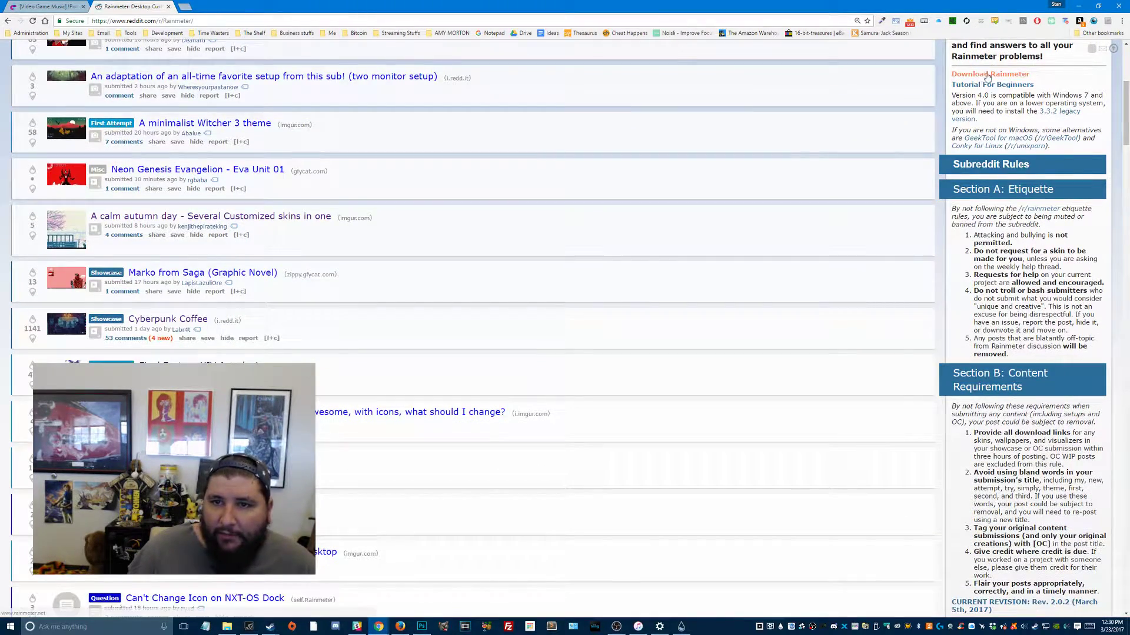
scroll(991, 87, "up", 3)
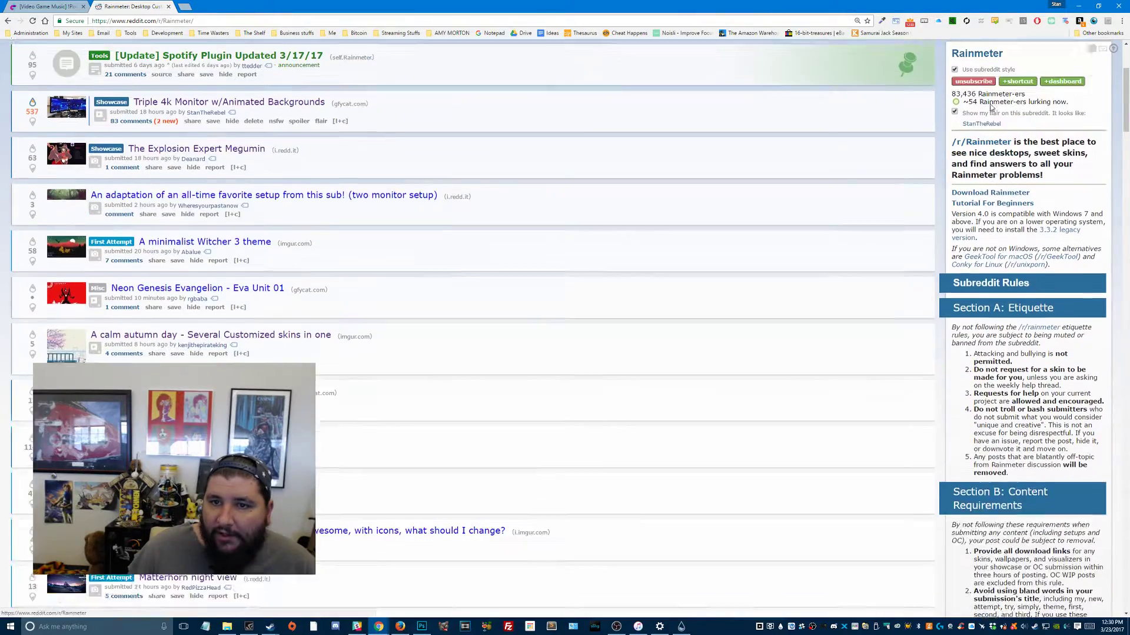
scroll(632, 251, "down", 4)
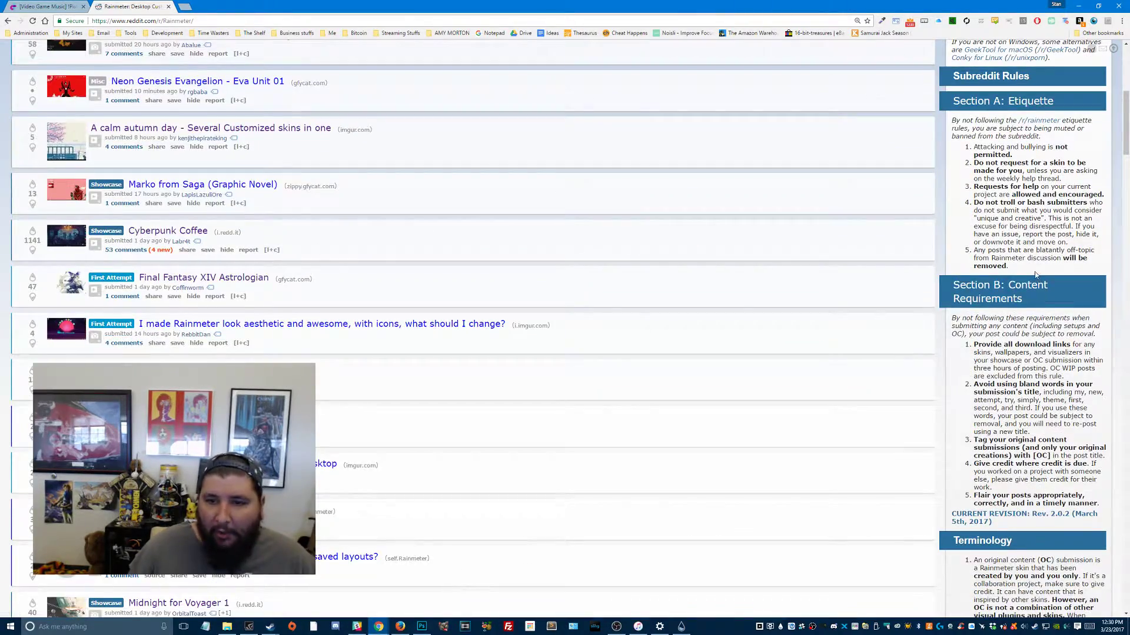
scroll(1035, 274, "down", 16)
scroll(1032, 267, "up", 20)
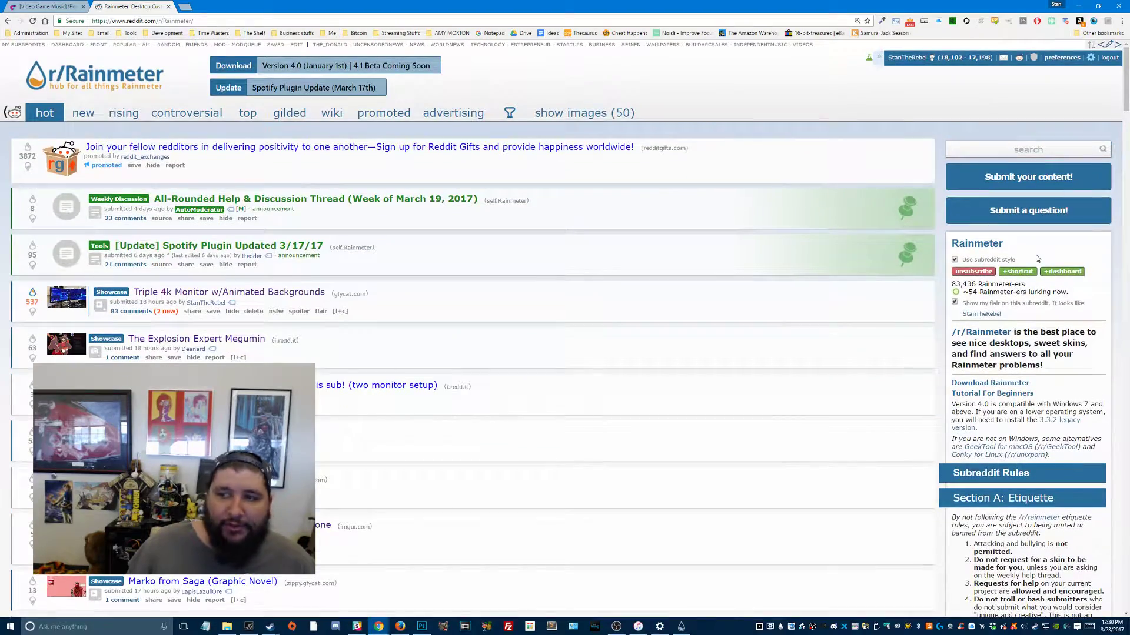
mouse_move(992, 270)
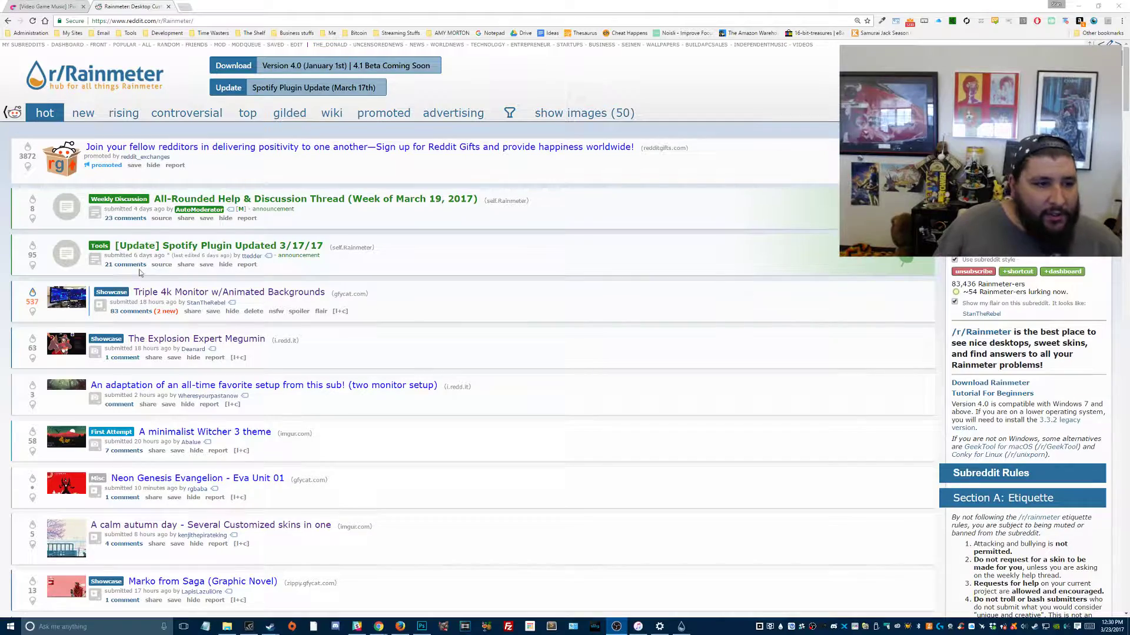
scroll(323, 254, "down", 3)
scroll(206, 262, "up", 3)
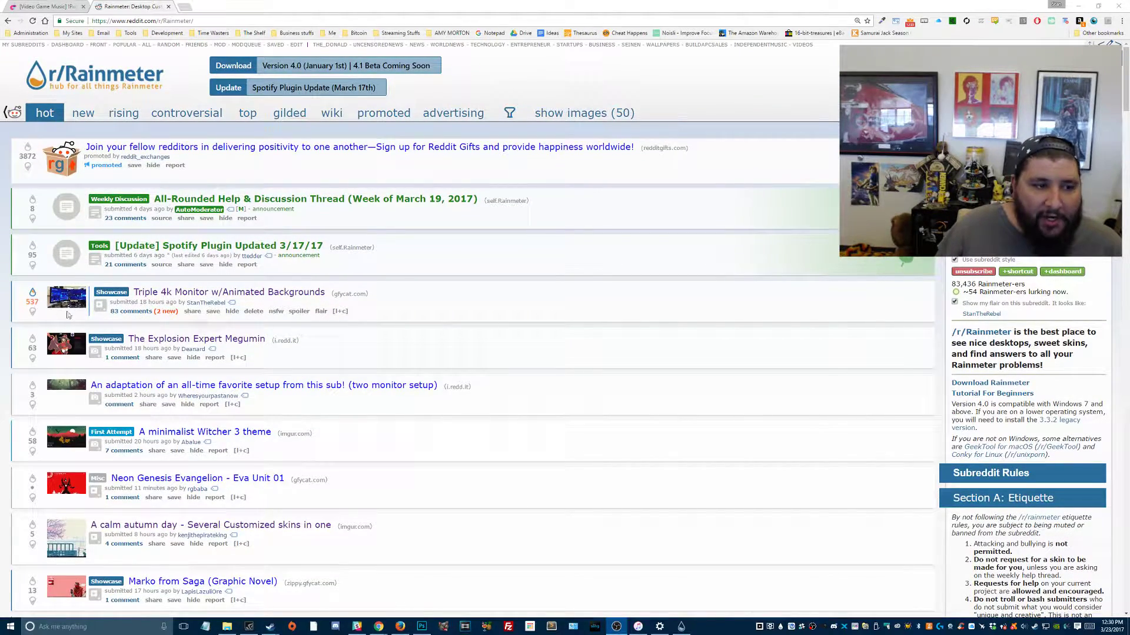
Play the Triple 4k Monitor w/Animated Backgrounds gfycat inline, close it, and open its 83-comment thread
left_click(101, 310)
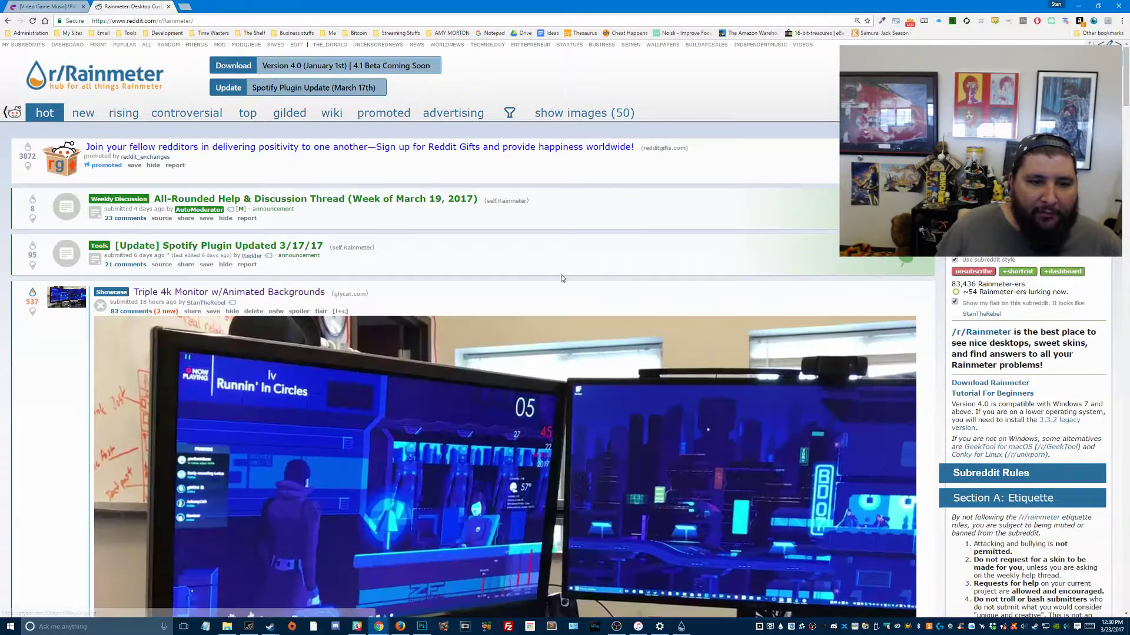
scroll(649, 280, "down", 3)
scroll(649, 280, "down", 1)
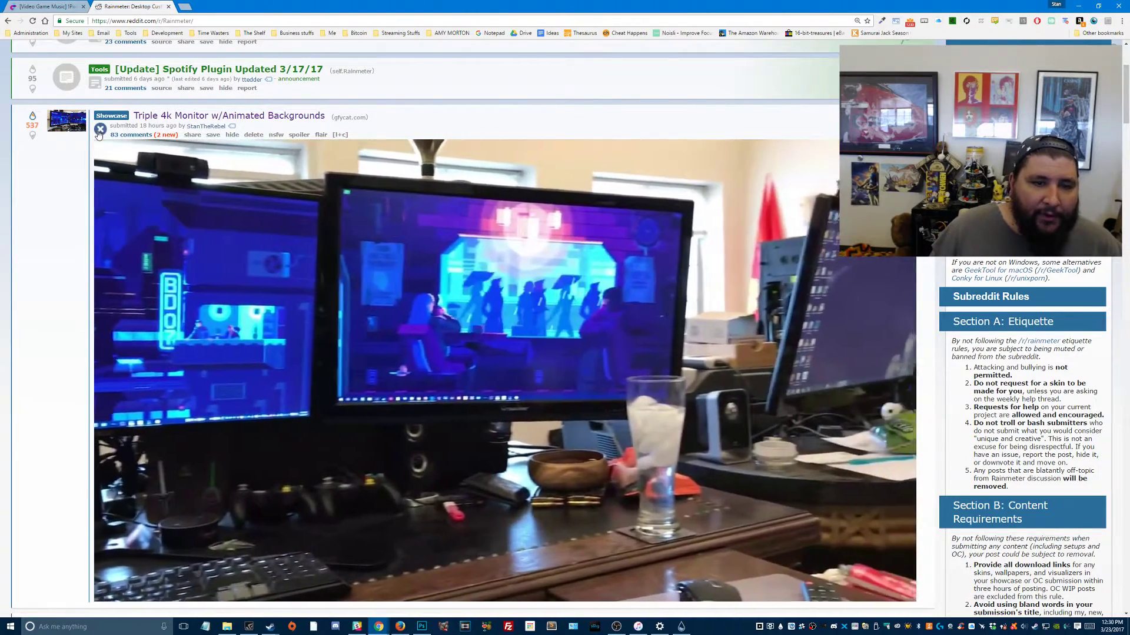
left_click(99, 130)
left_click(133, 134)
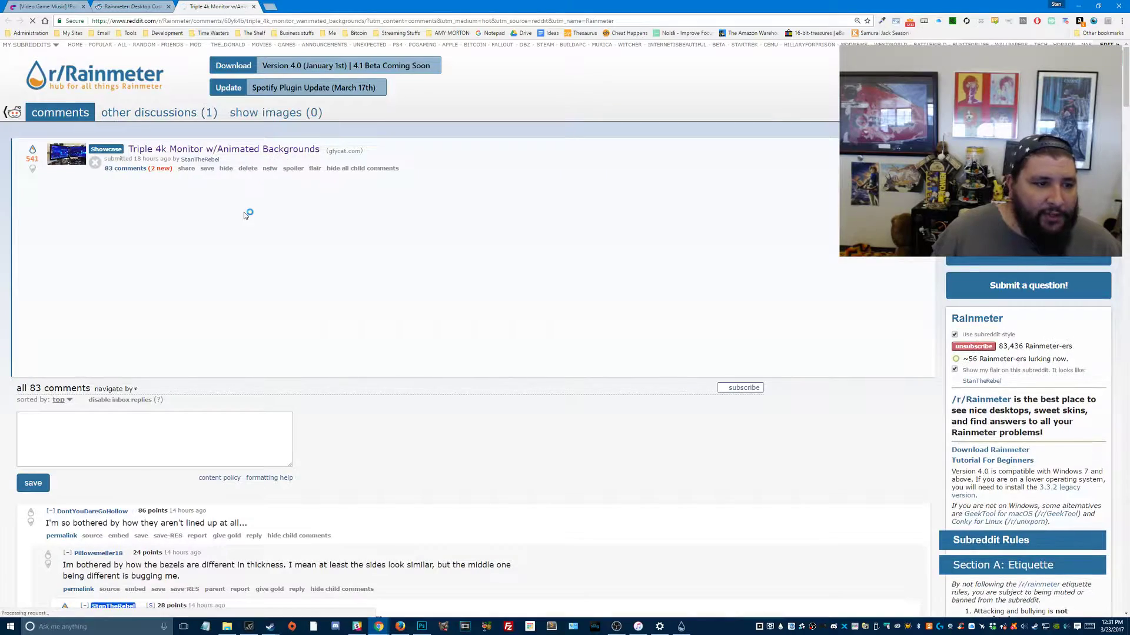
Collapse the top comment to reveal the poster's wallpaper, visualizer and Wallpaper Engine download links
scroll(243, 201, "down", 5)
left_click(51, 247)
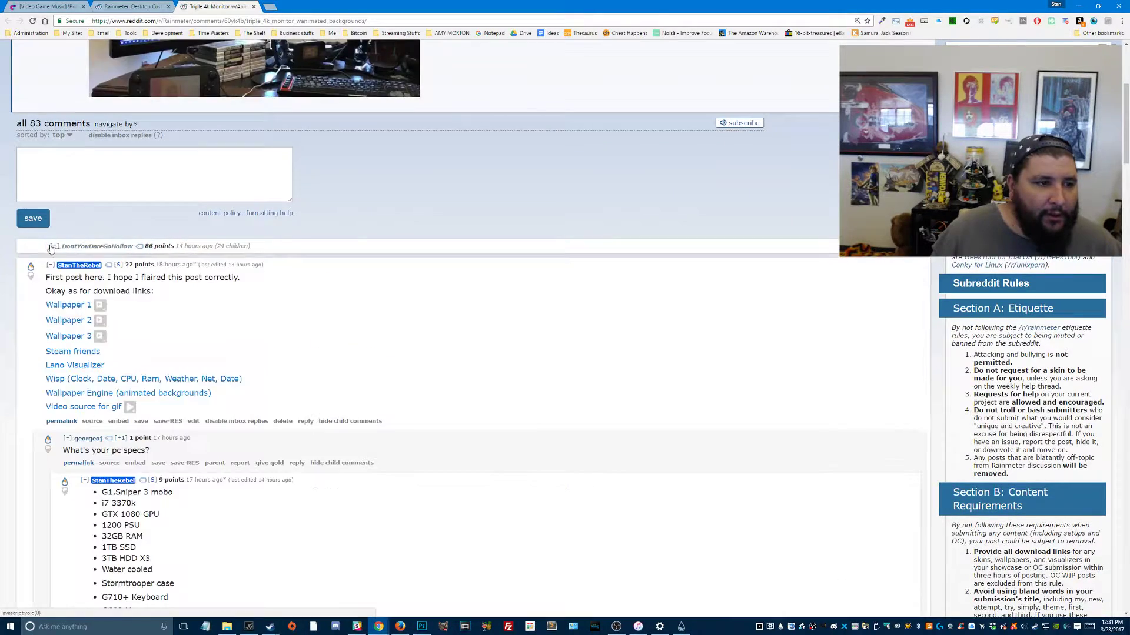
scroll(160, 244, "down", 2)
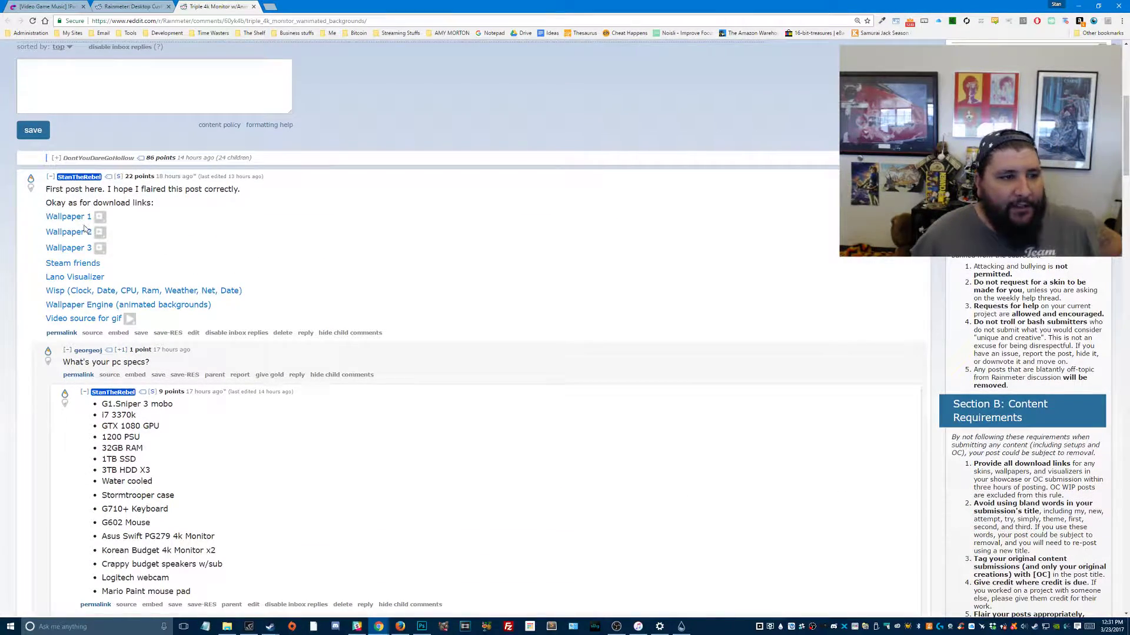